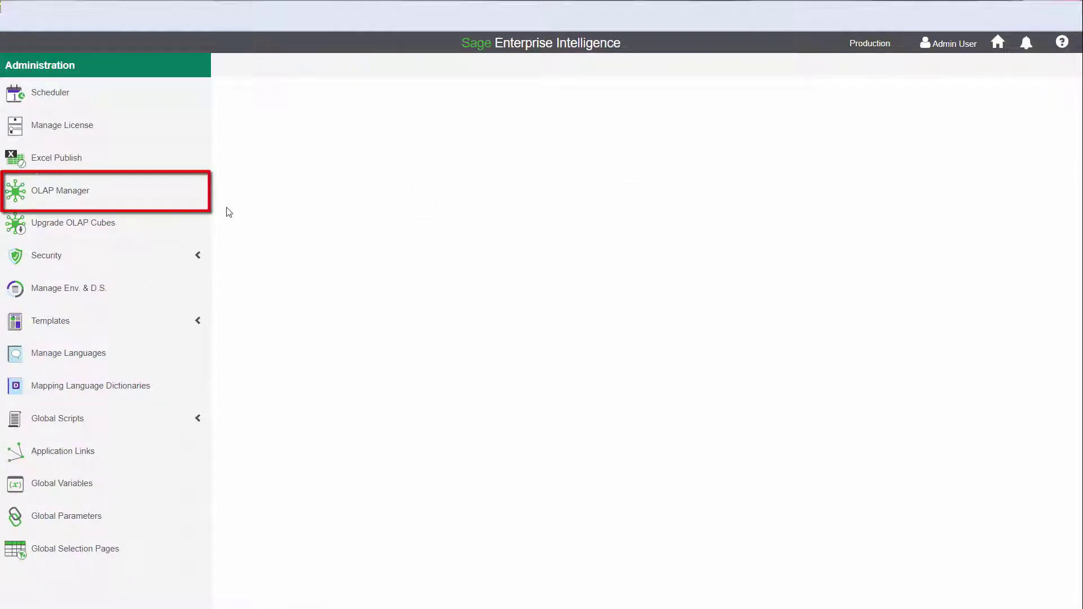
Open OLAP Manager from the Administration menu and expand its cube OPTIONS sidebar.
click(131, 198)
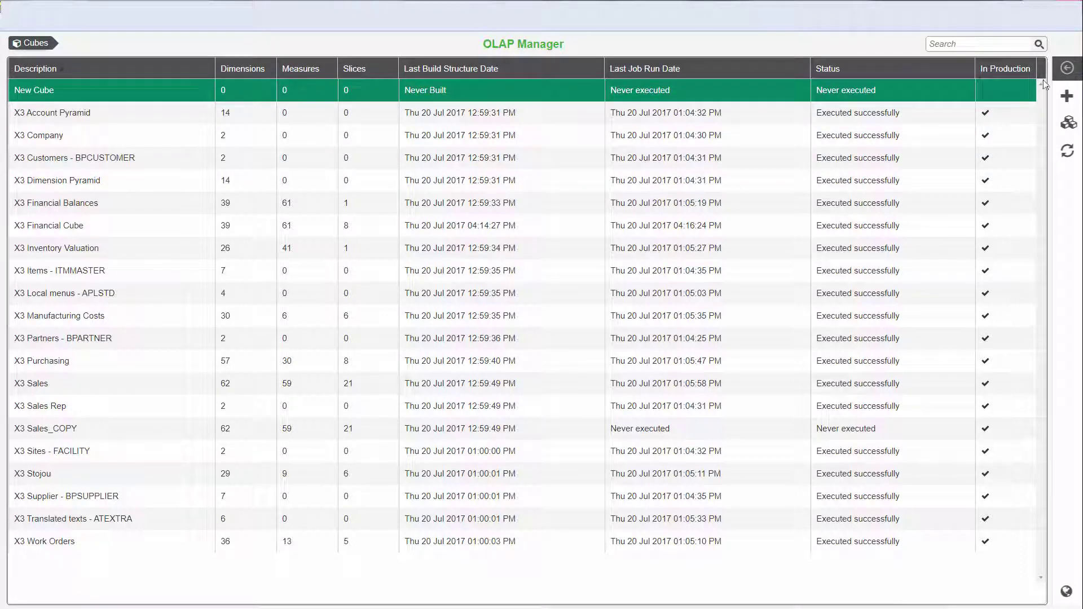
click(1068, 68)
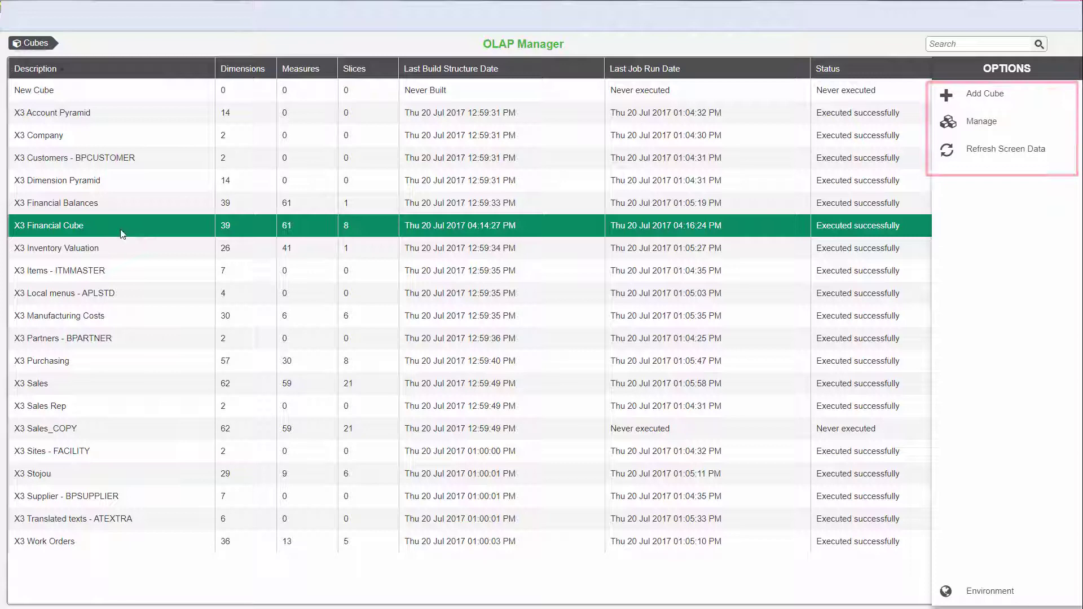
Copy X3 Financial Cube and save it as X3 Financial Cube_COPY with table X3FINX_COPY.
click(138, 227)
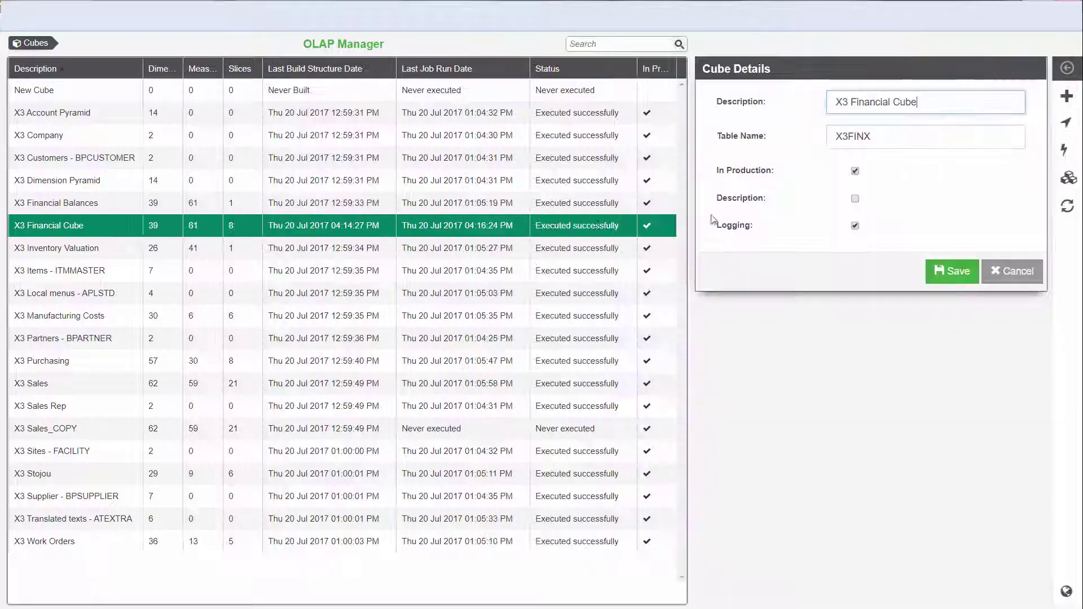
click(1069, 152)
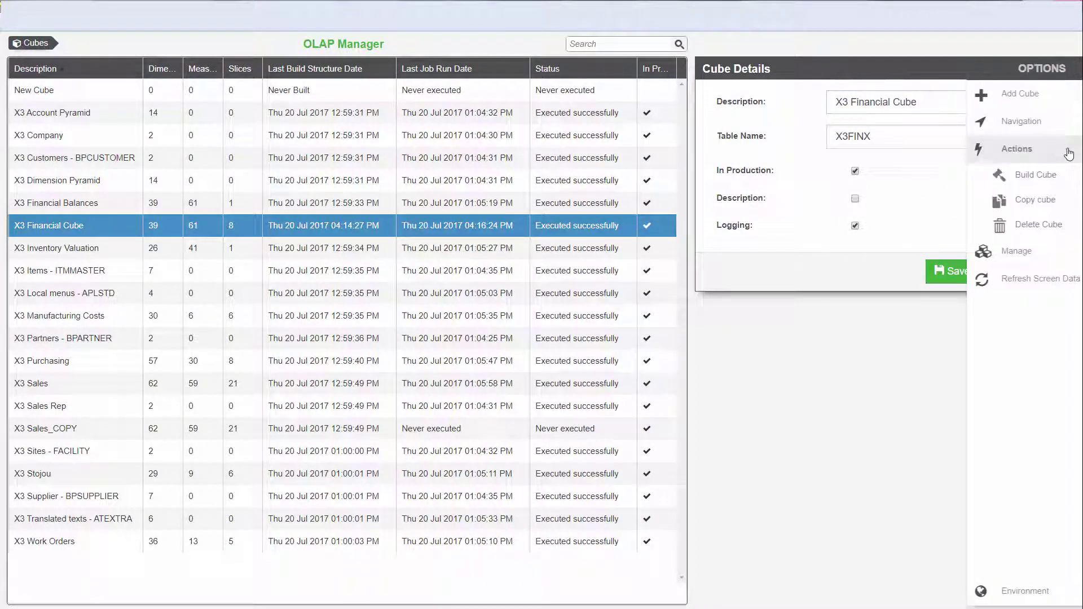
click(1015, 199)
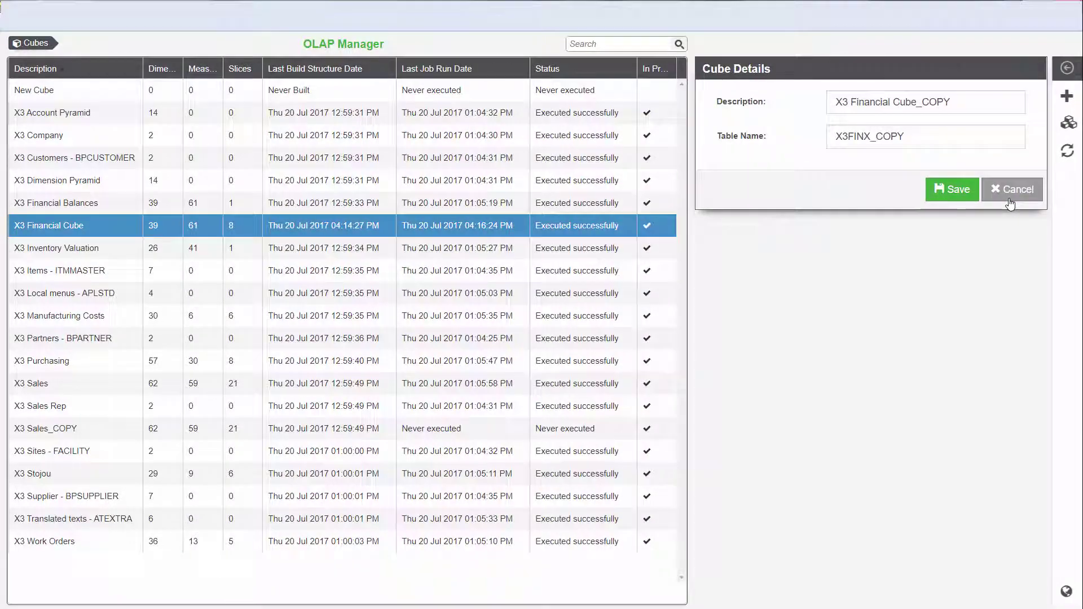
click(955, 194)
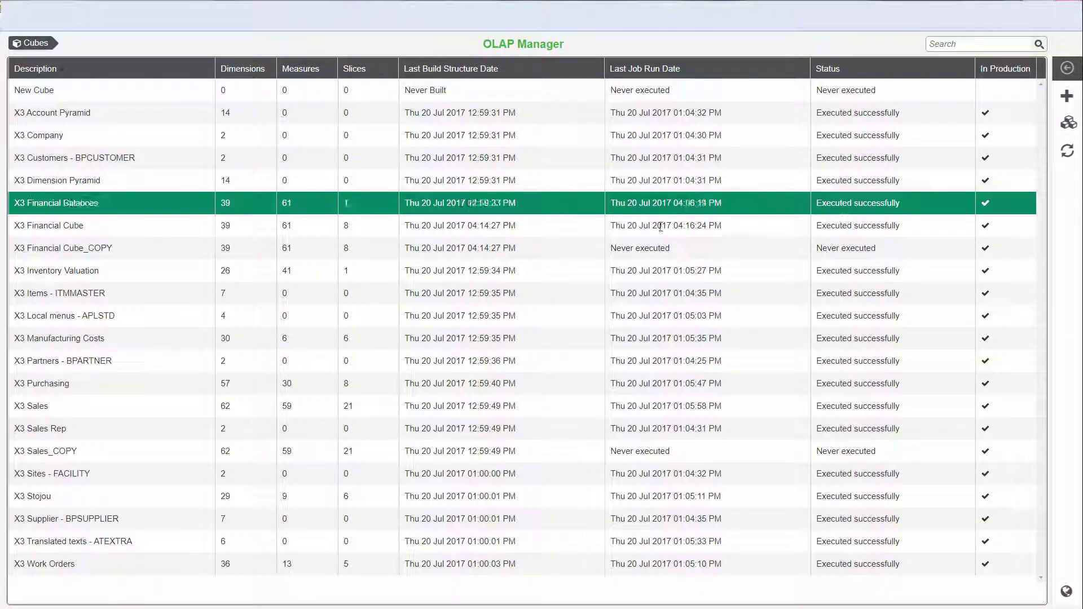
Build X3 Financial Cube_COPY in Production, accepting that current cube data will be lost.
click(202, 257)
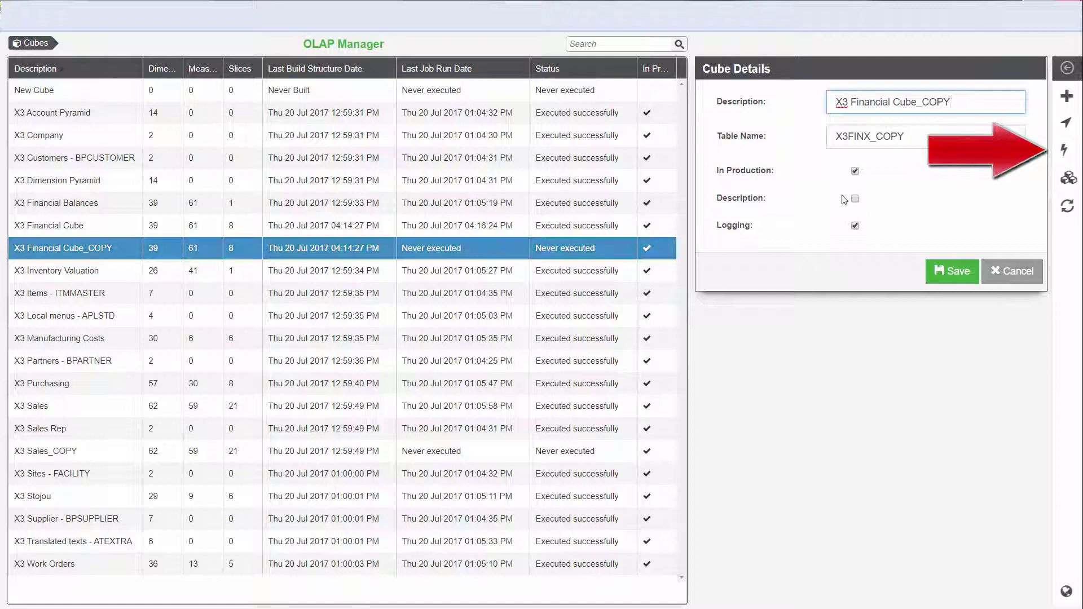
click(1069, 151)
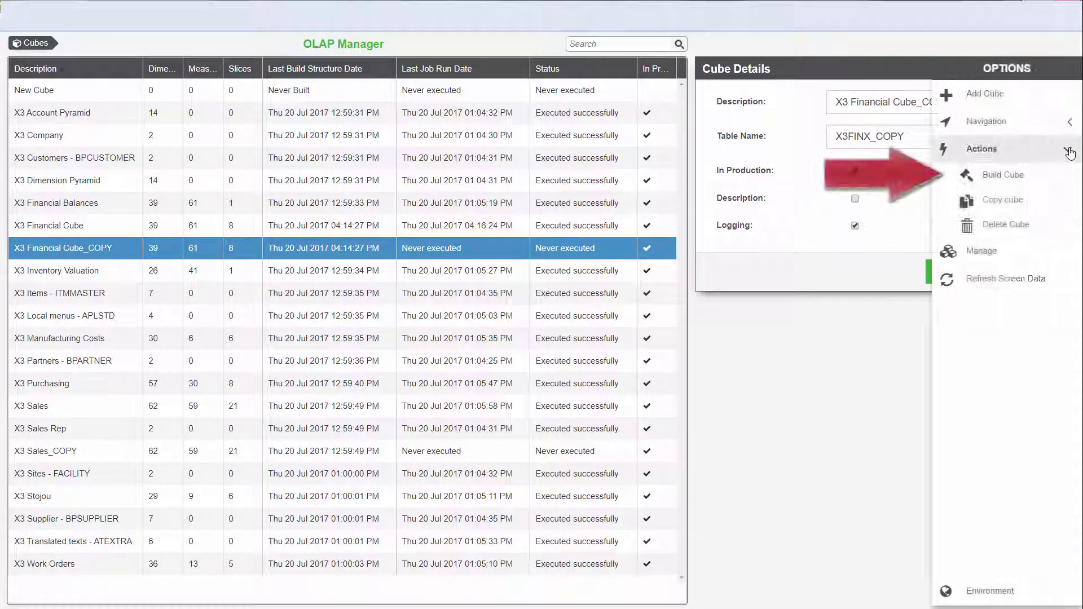
click(1002, 176)
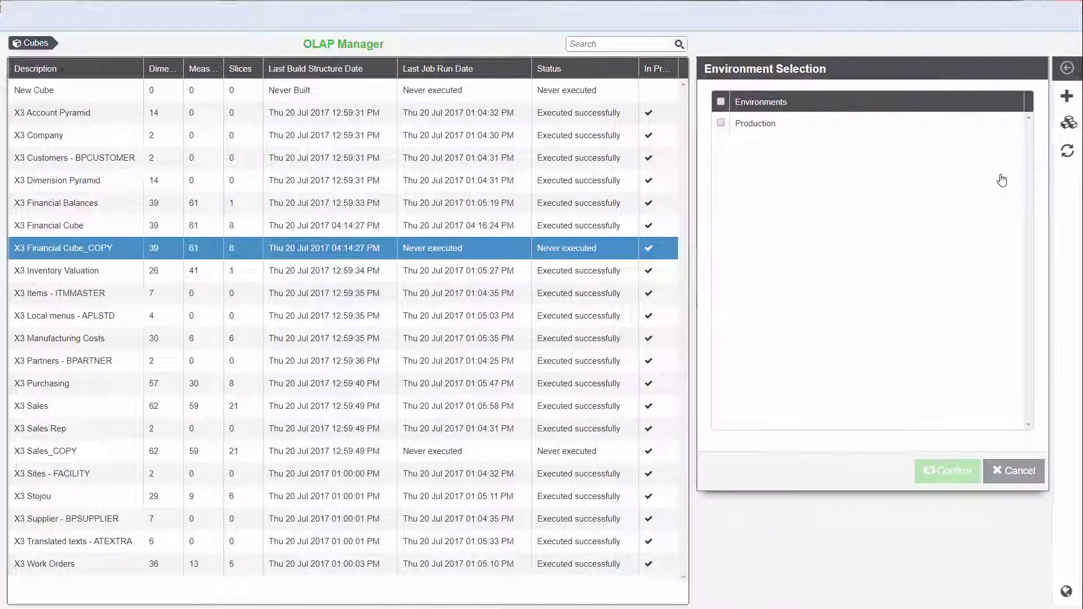
click(719, 122)
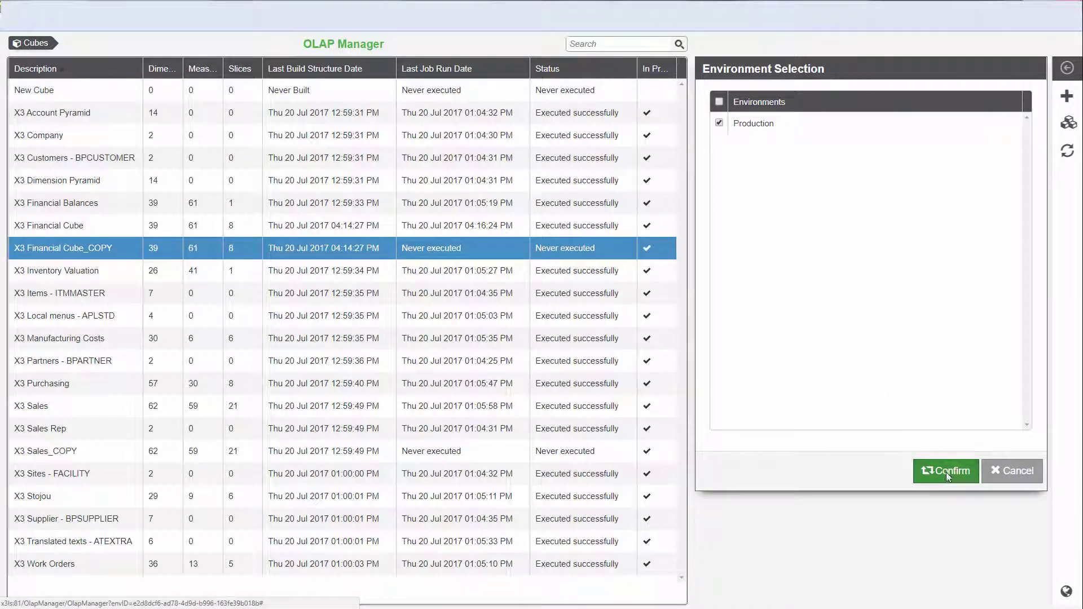
click(947, 473)
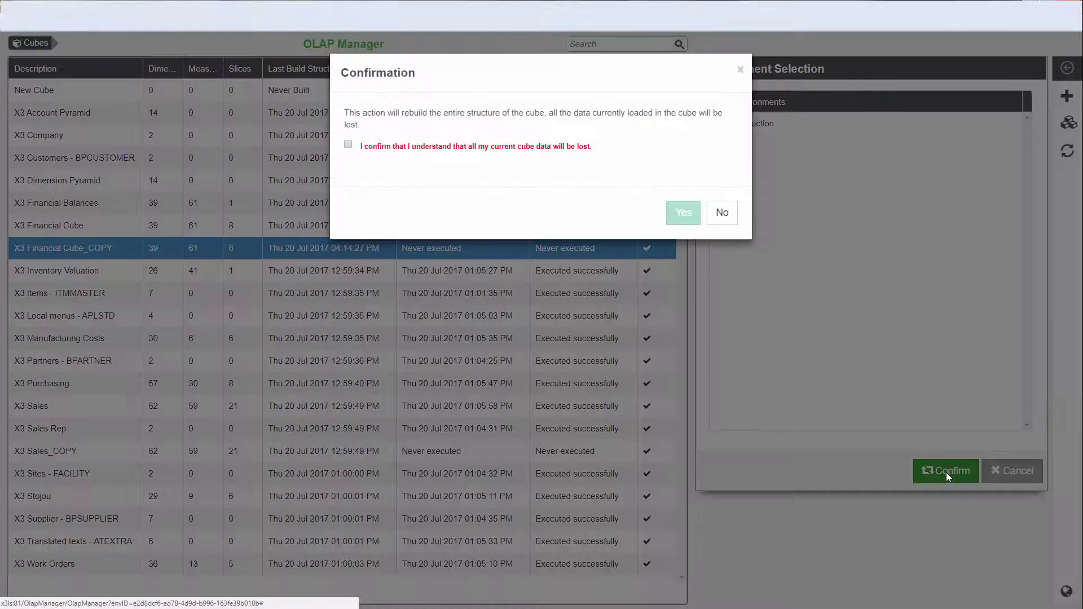
click(349, 143)
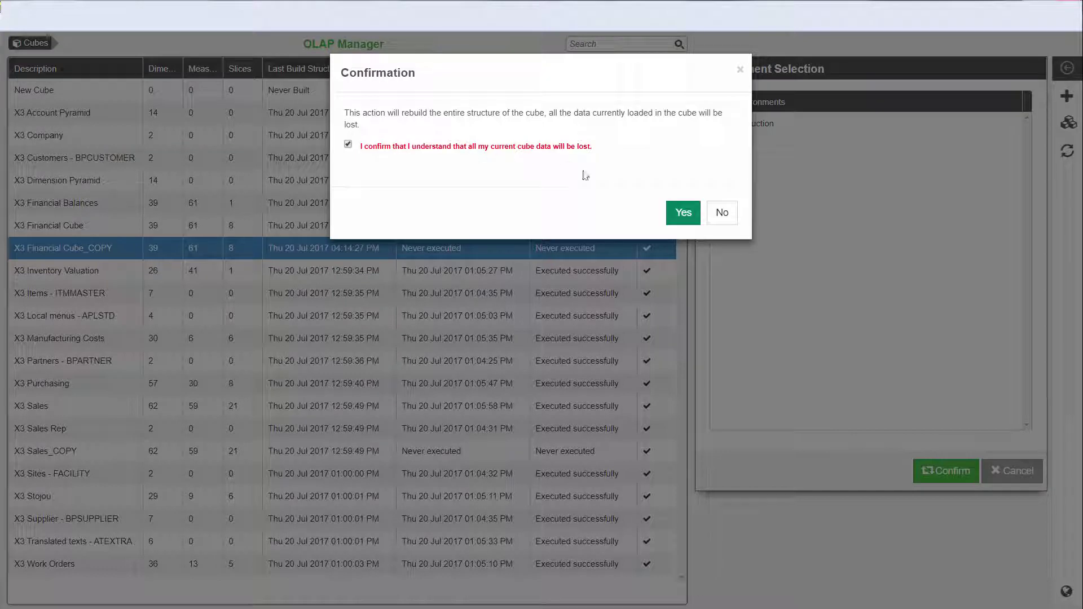
click(684, 214)
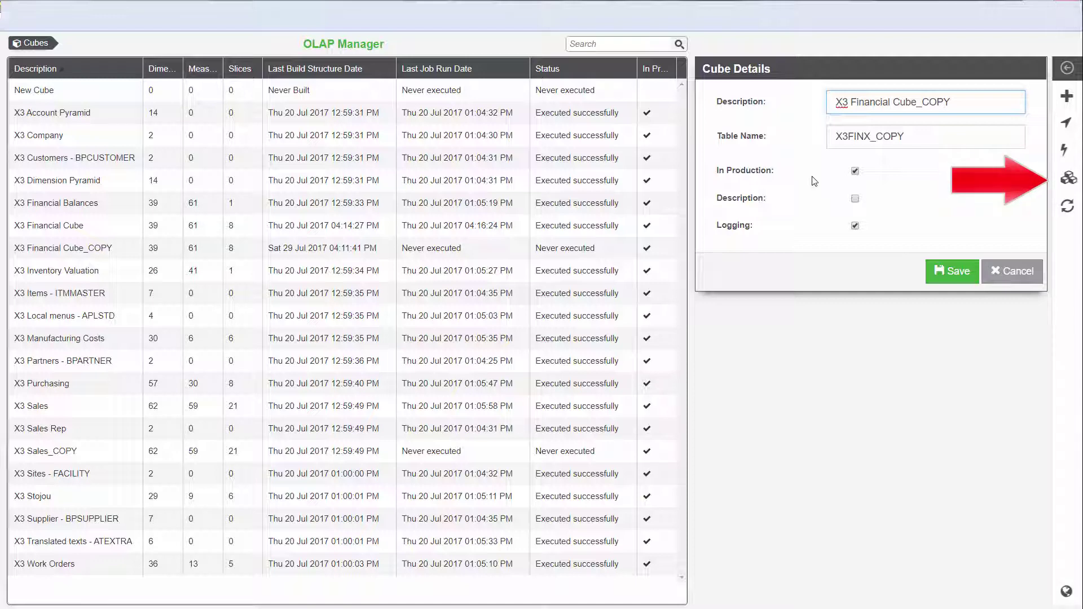
Check X3 Company and X3 Inventory Valuation in bulk management and run Refresh in Production.
click(1066, 180)
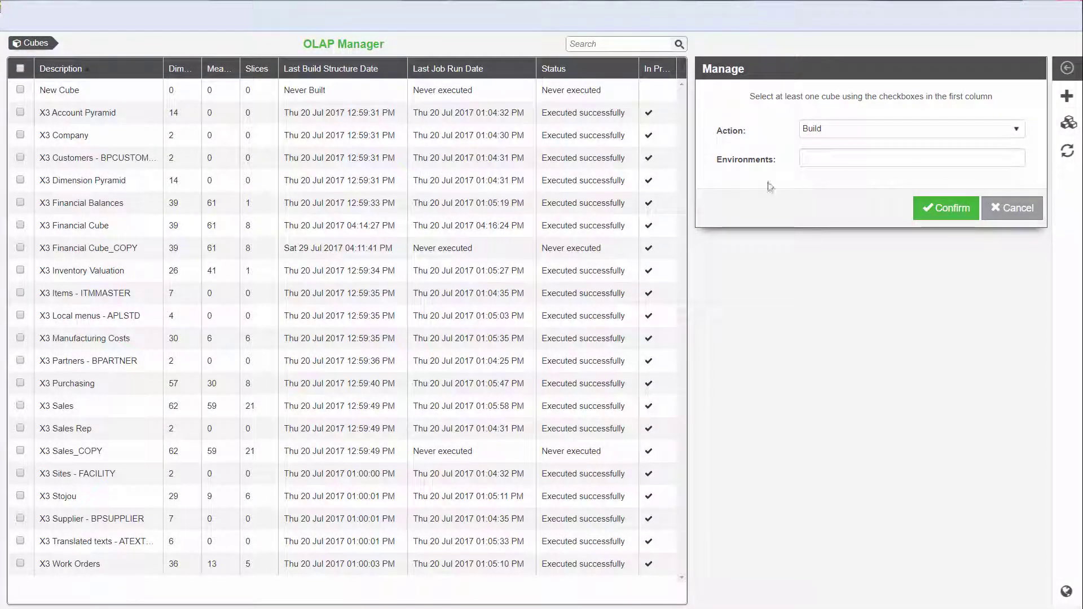
click(21, 135)
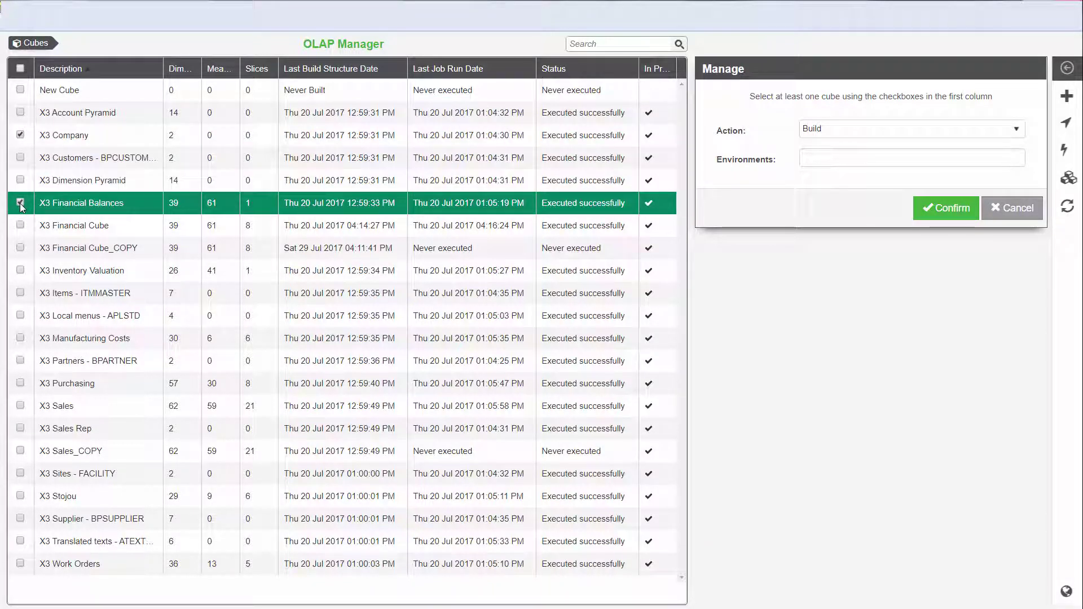
click(21, 270)
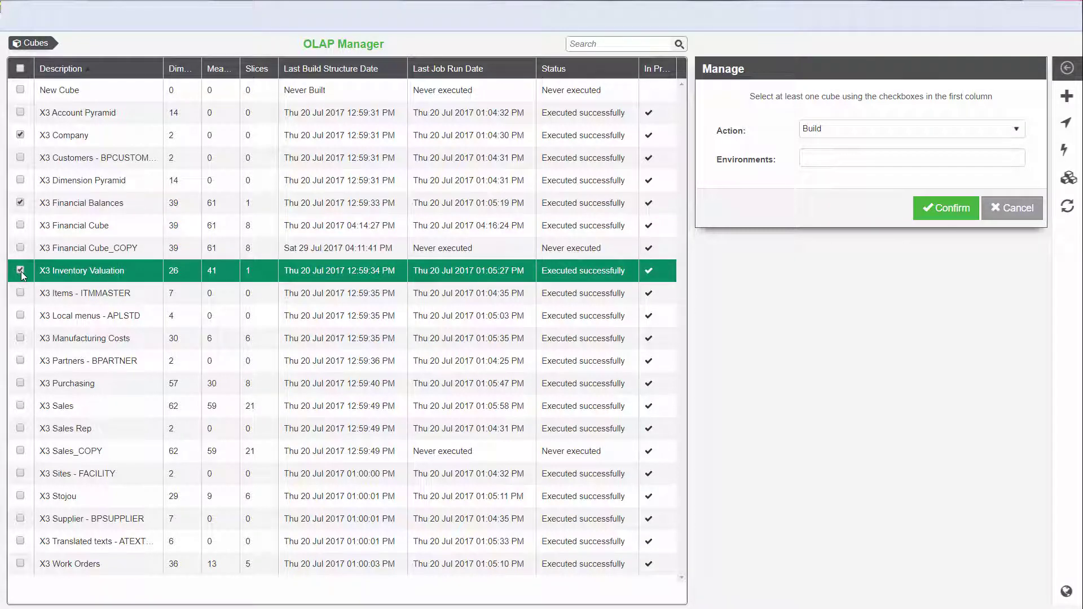
click(1017, 130)
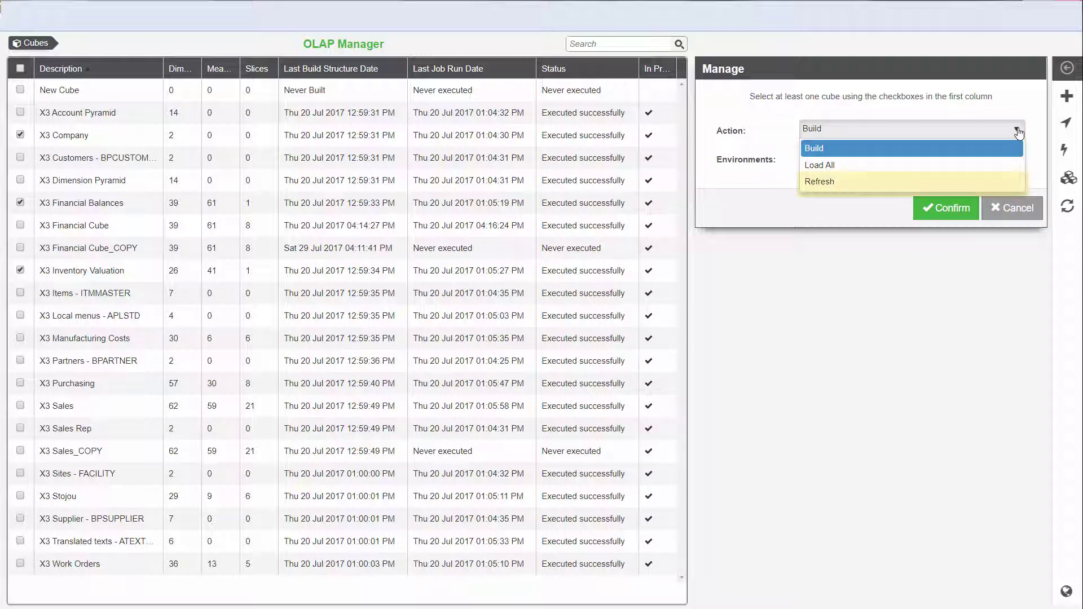
click(844, 182)
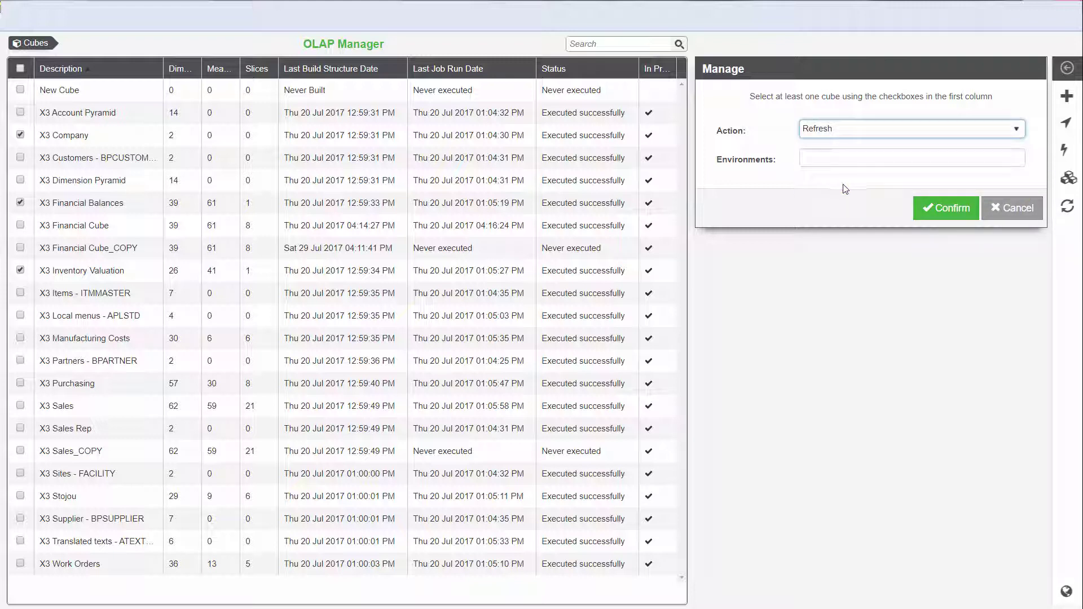
click(965, 162)
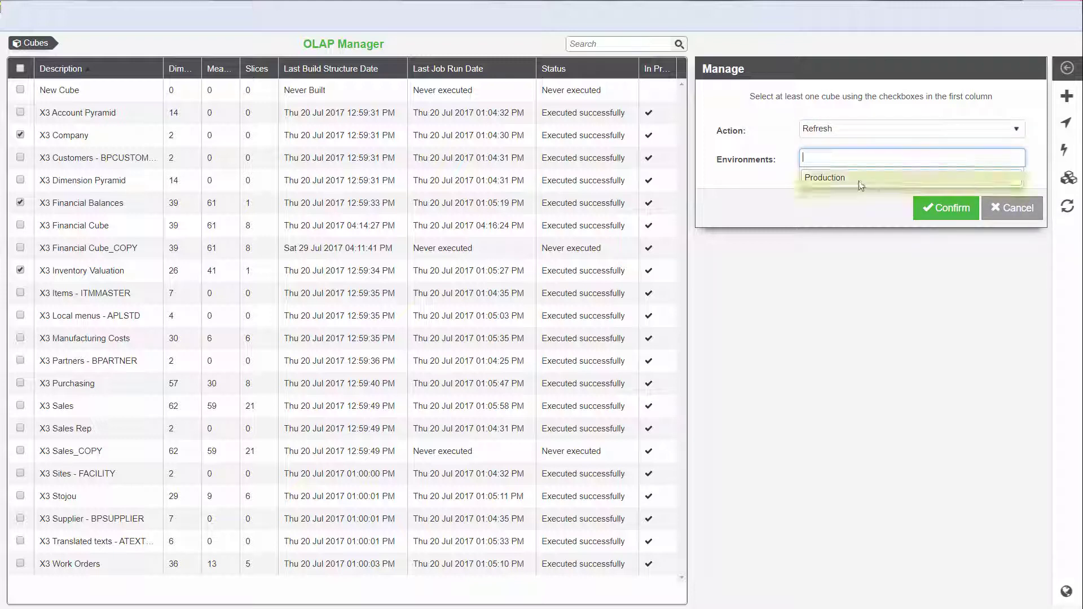
click(856, 179)
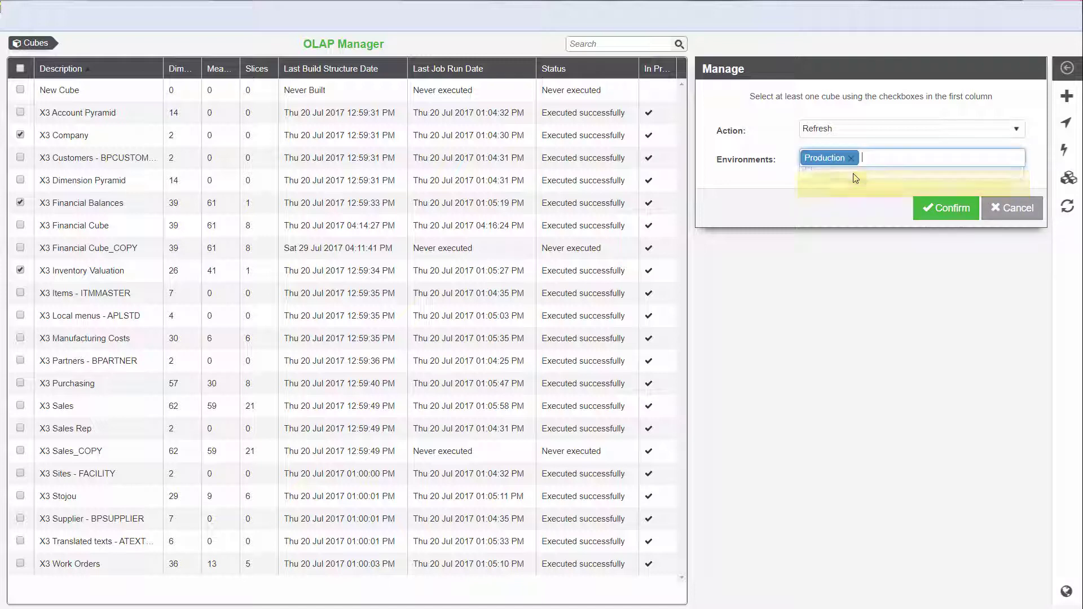
click(944, 210)
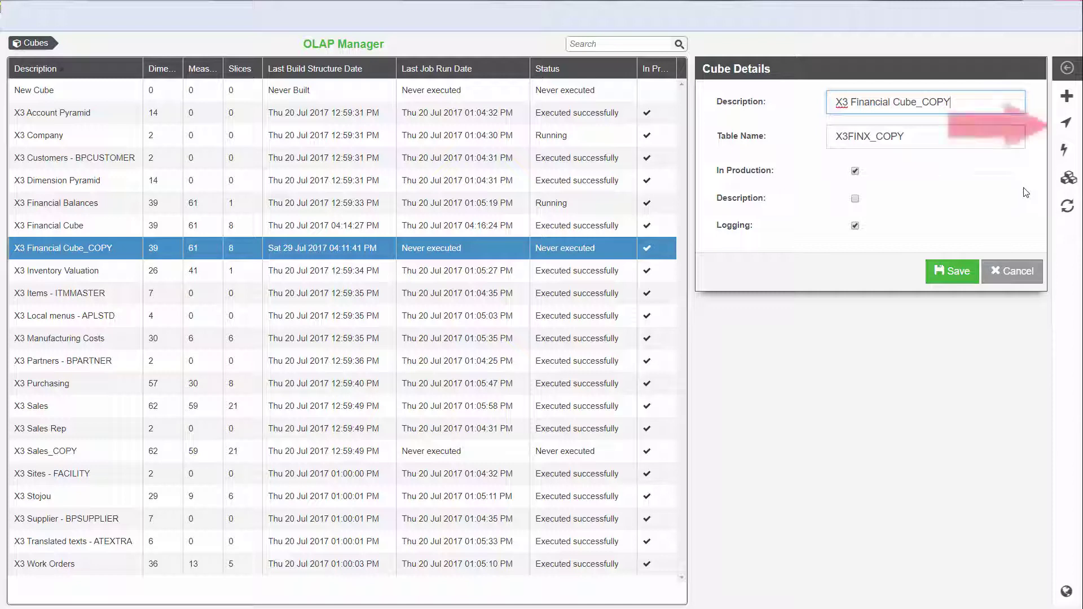
Add an active scheduler job 'Financial cube job' for X3 Financial Cube_COPY in Production.
click(1067, 125)
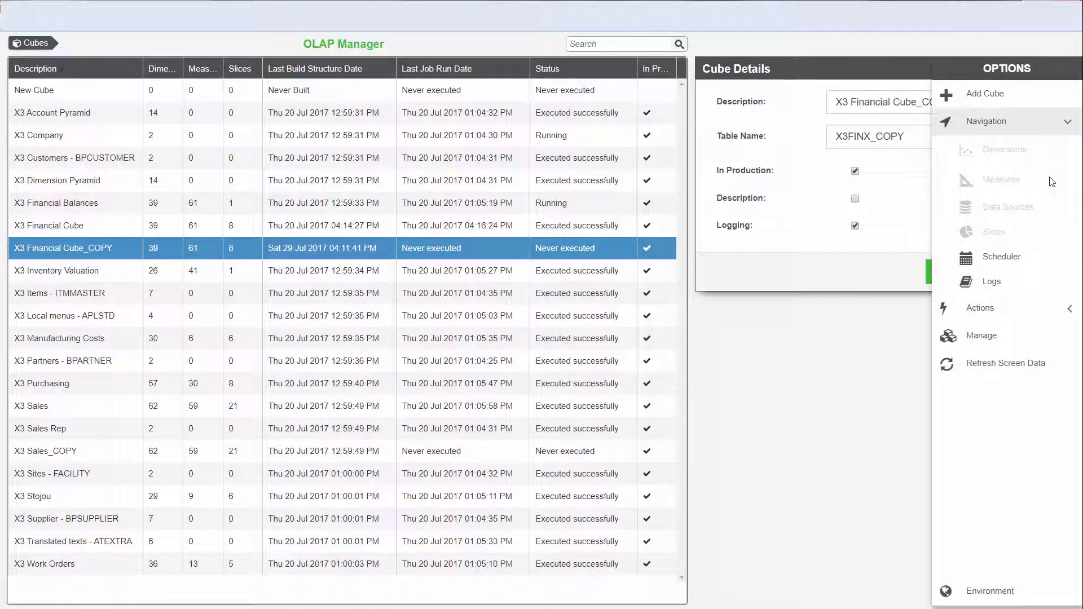
click(1010, 262)
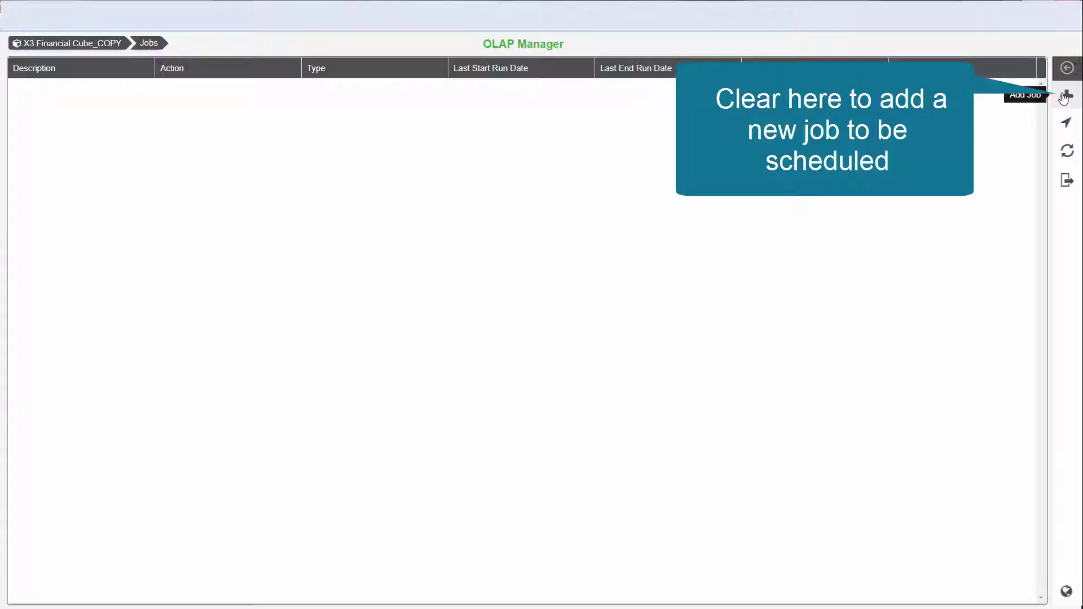
click(1064, 97)
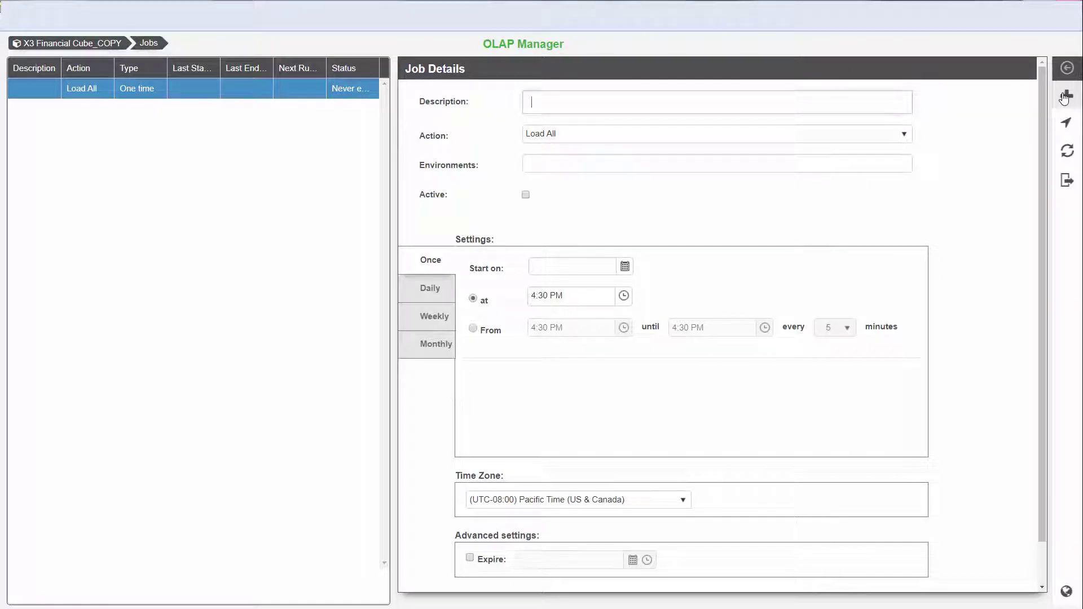
text(Financial cube job)
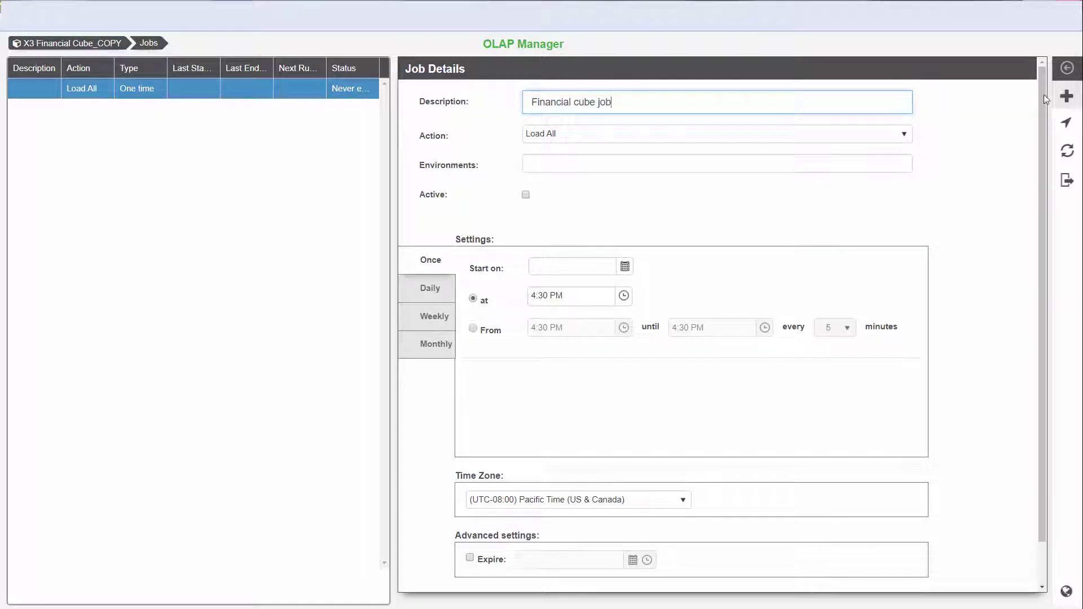
click(608, 169)
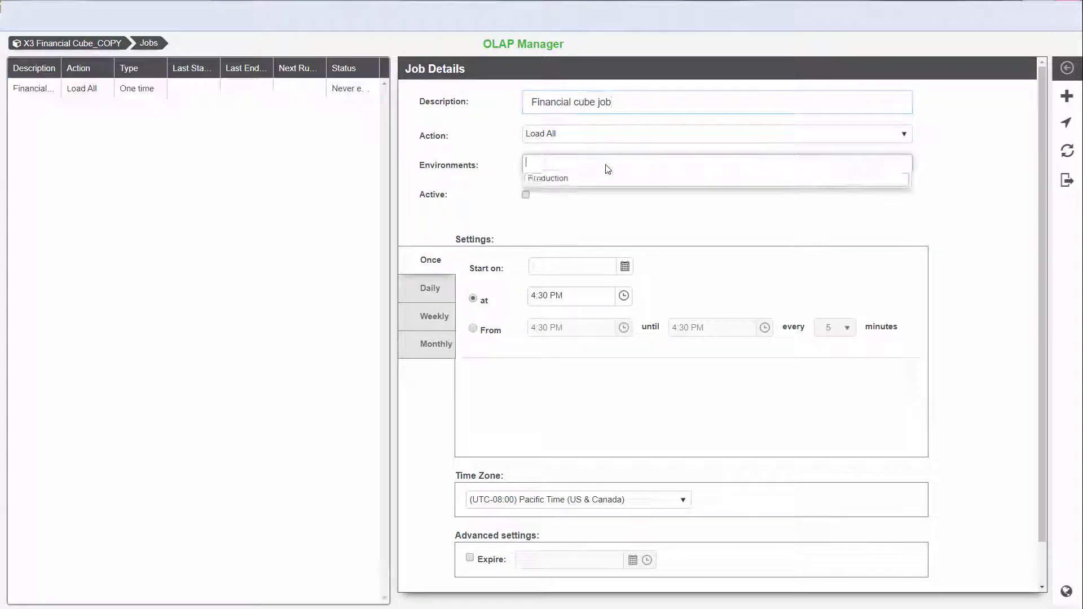
click(564, 181)
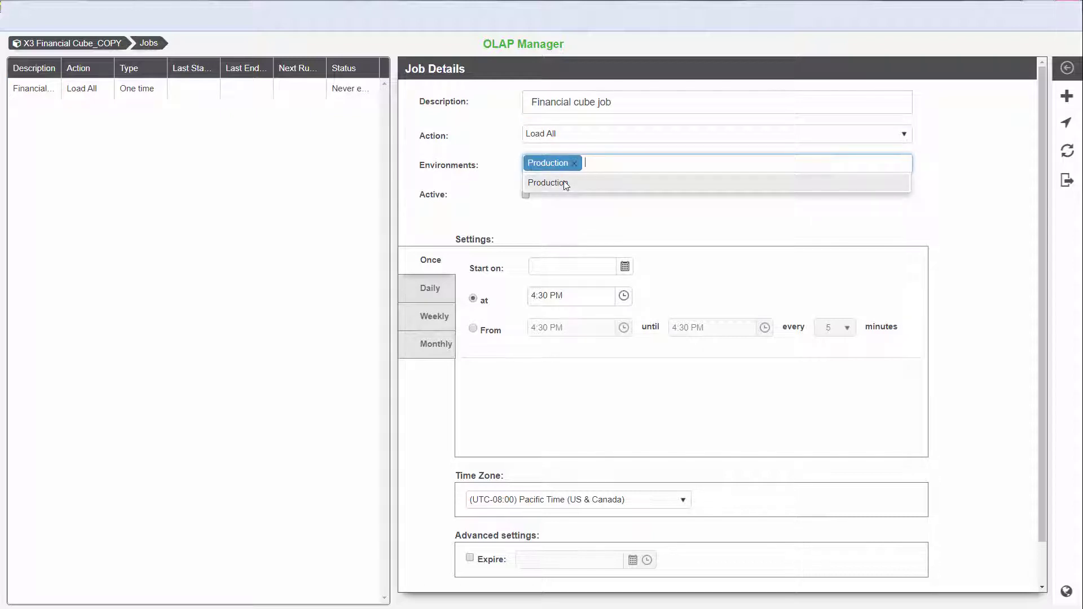
click(528, 199)
click(526, 196)
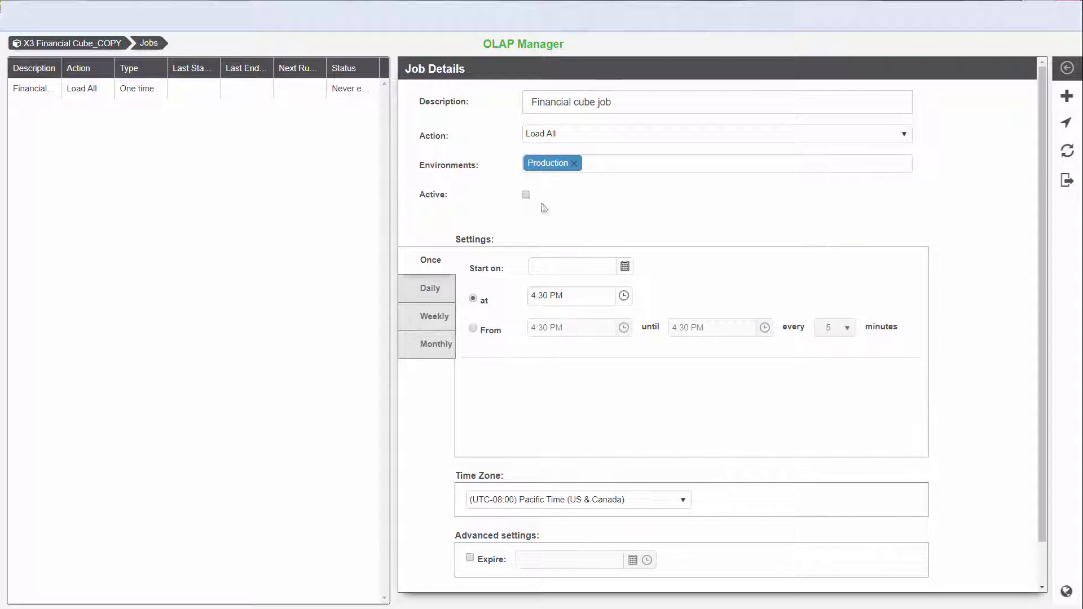
Set the job to start on 29 July 2017 at 4:30 PM and save it.
click(623, 268)
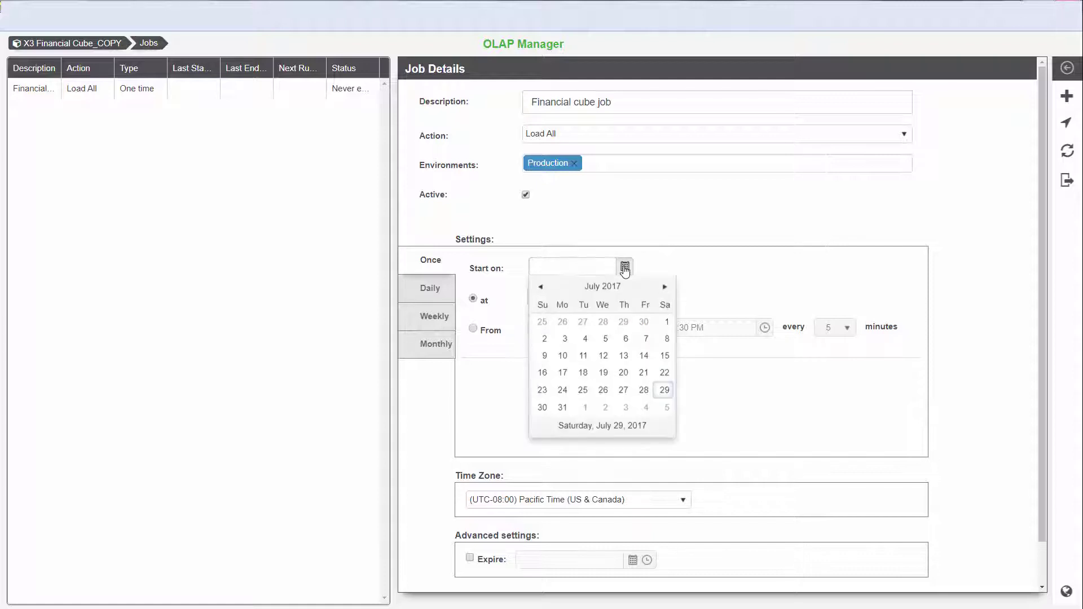
click(666, 395)
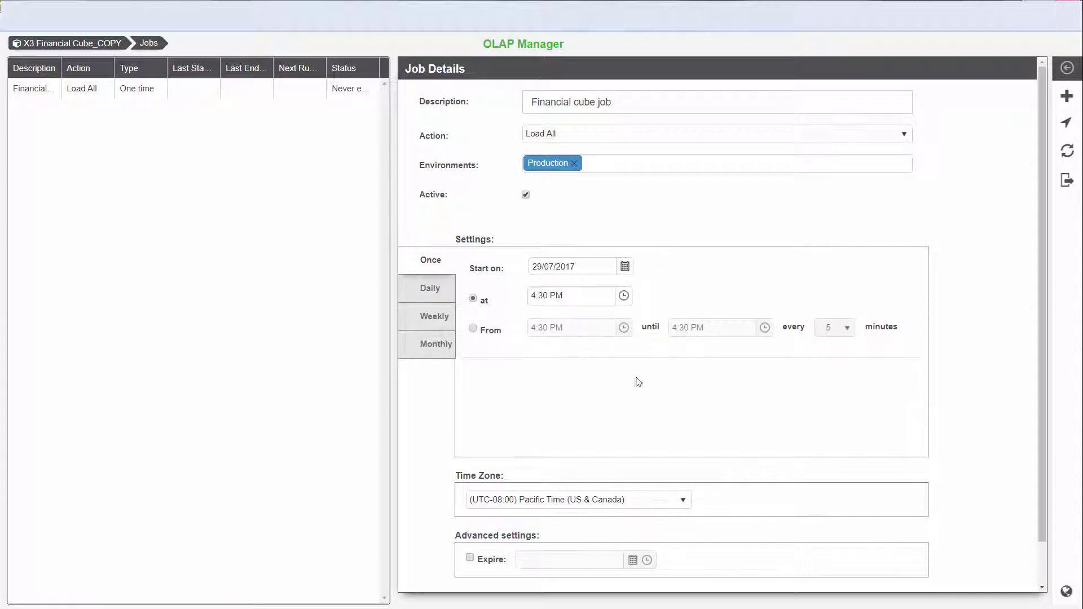
click(624, 297)
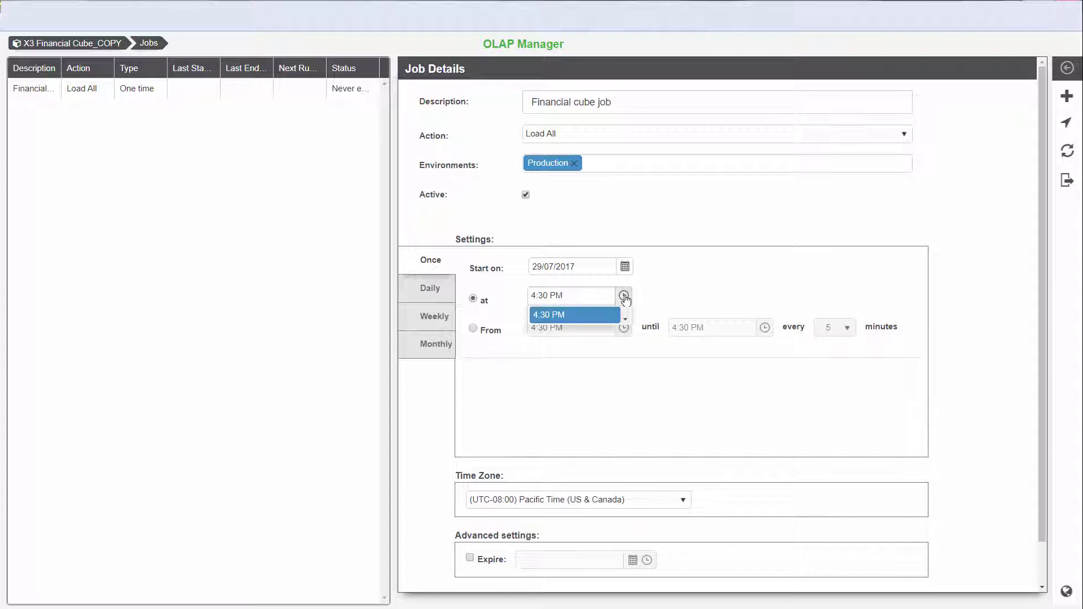
click(624, 296)
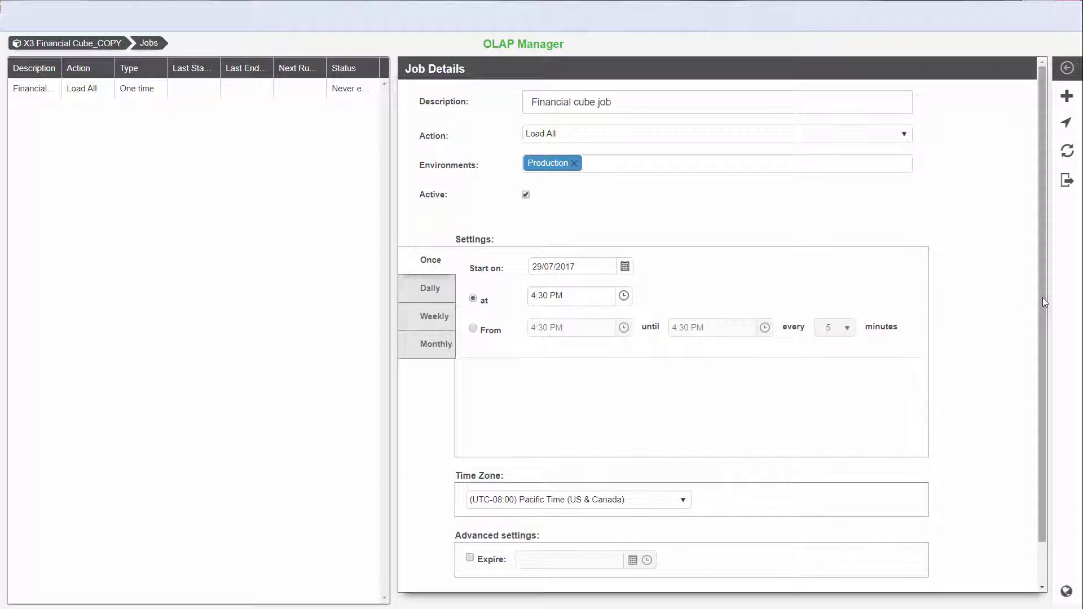
scroll(1043, 296, down, 2)
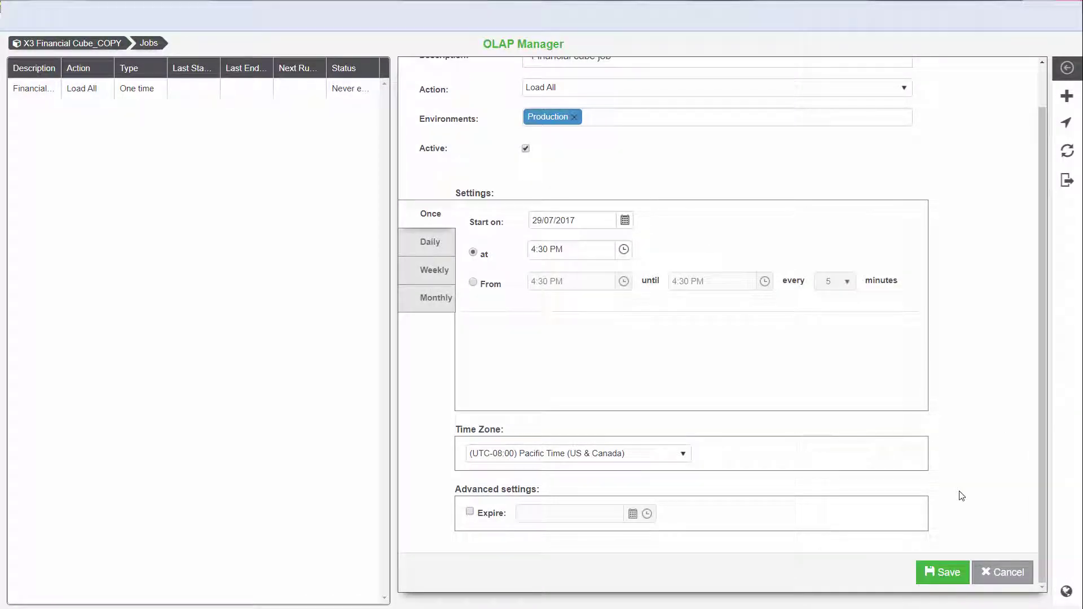
click(945, 576)
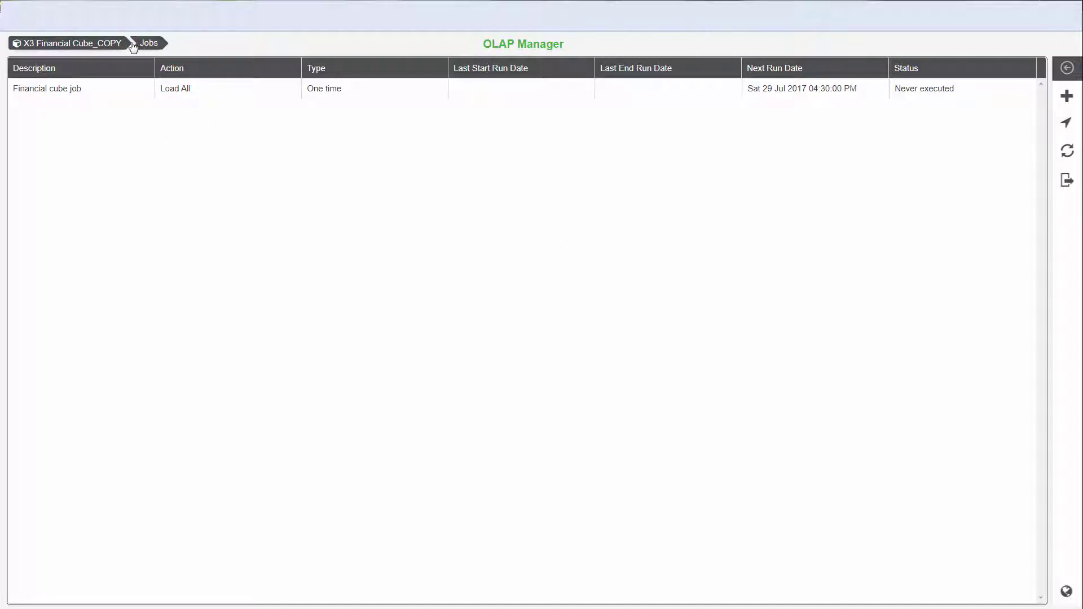
Go back to the cube list via the X3 Financial Cube_COPY breadcrumb.
click(102, 47)
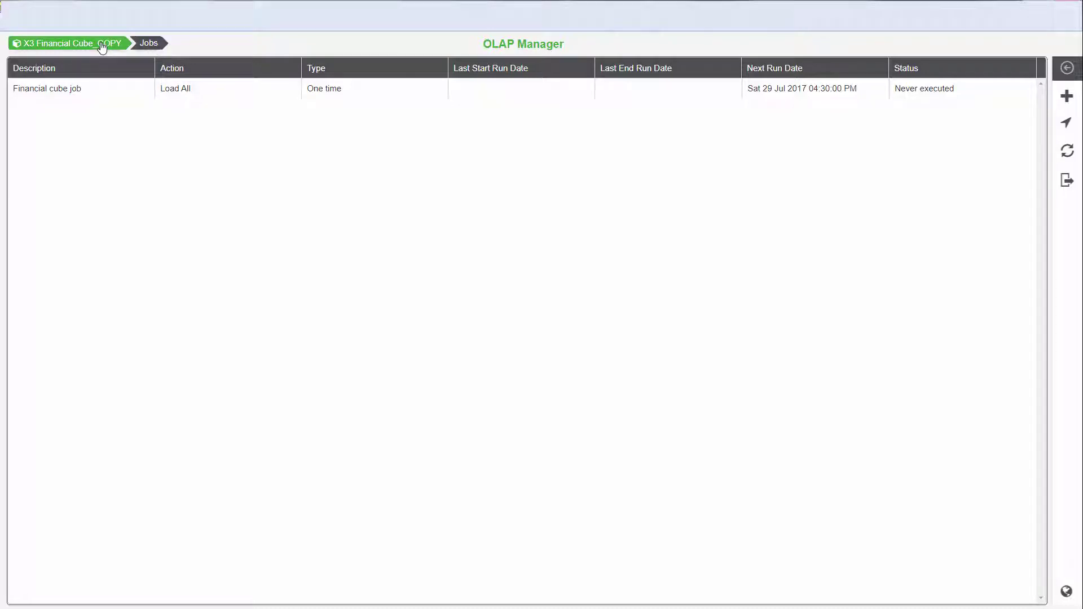